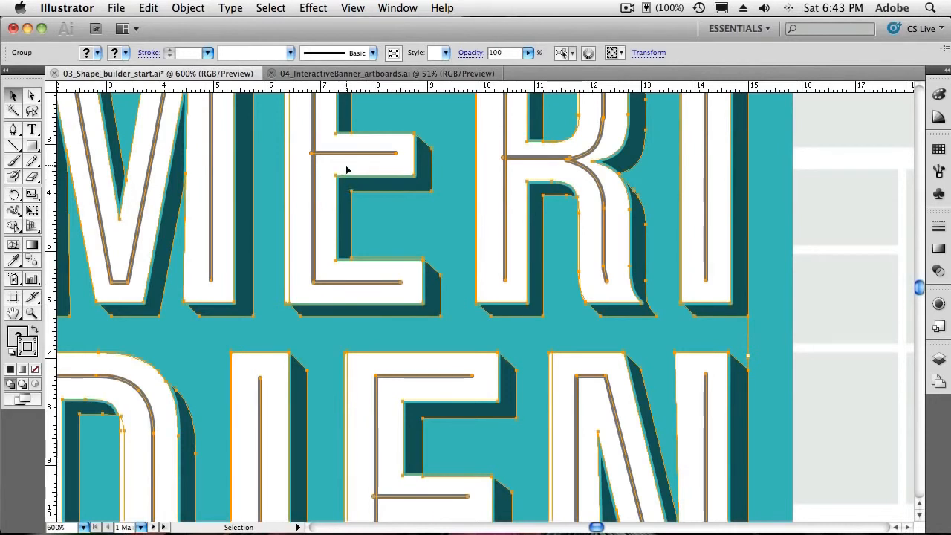
- Show the artwork in Pixel Preview and turn on Align to Pixel Grid for the selected lettering group
{"action": "left_click", "coordinate": [354, 9]}
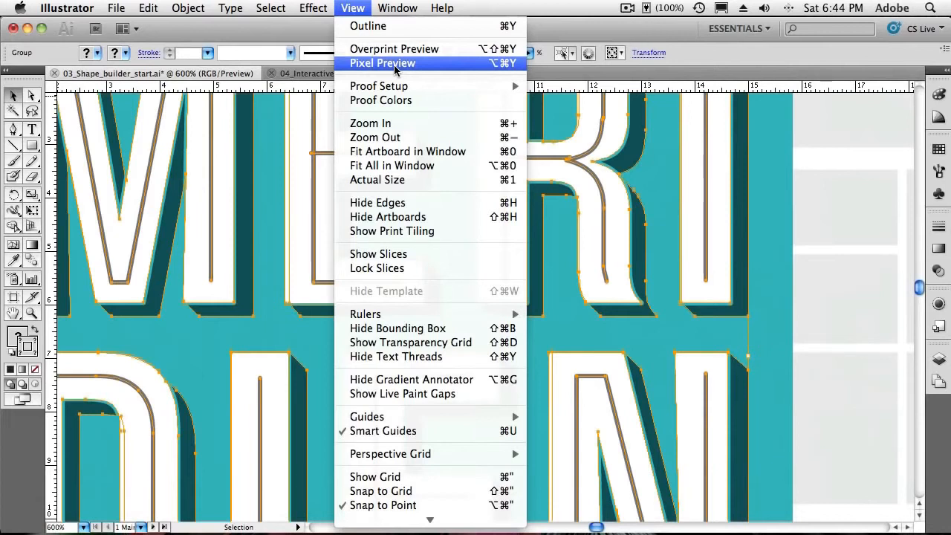
{"action": "left_click", "coordinate": [397, 63]}
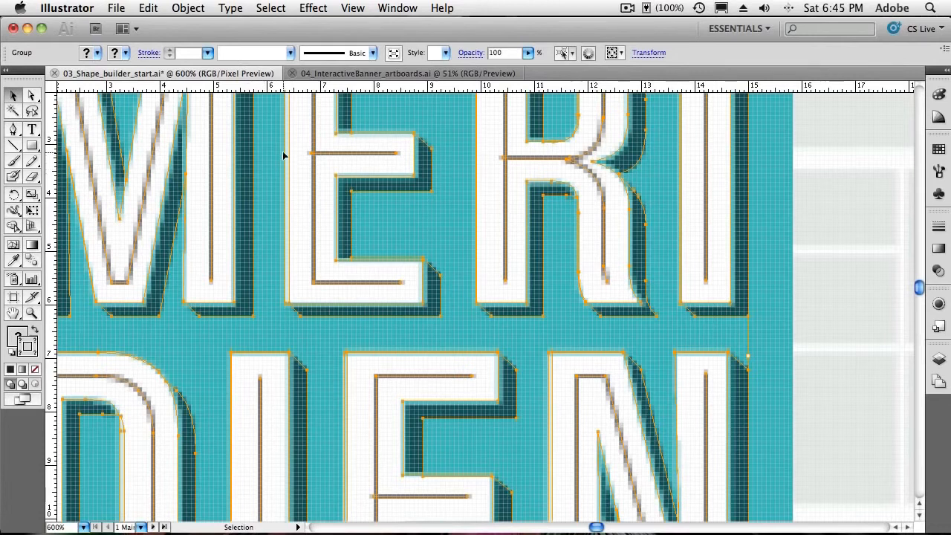
{"action": "left_click", "coordinate": [392, 11]}
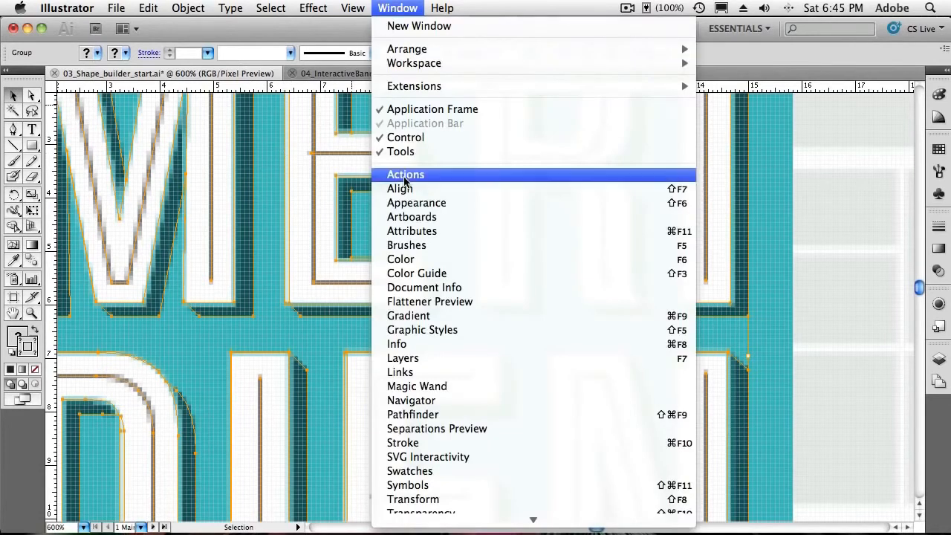
{"action": "left_click", "coordinate": [464, 503]}
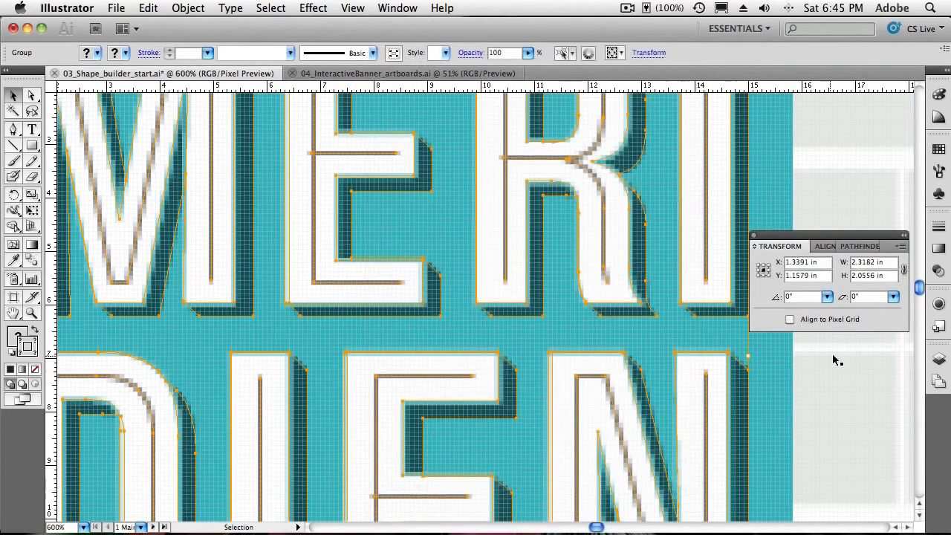
{"action": "left_click_drag", "start_coordinate": [841, 240], "coordinate": [484, 154]}
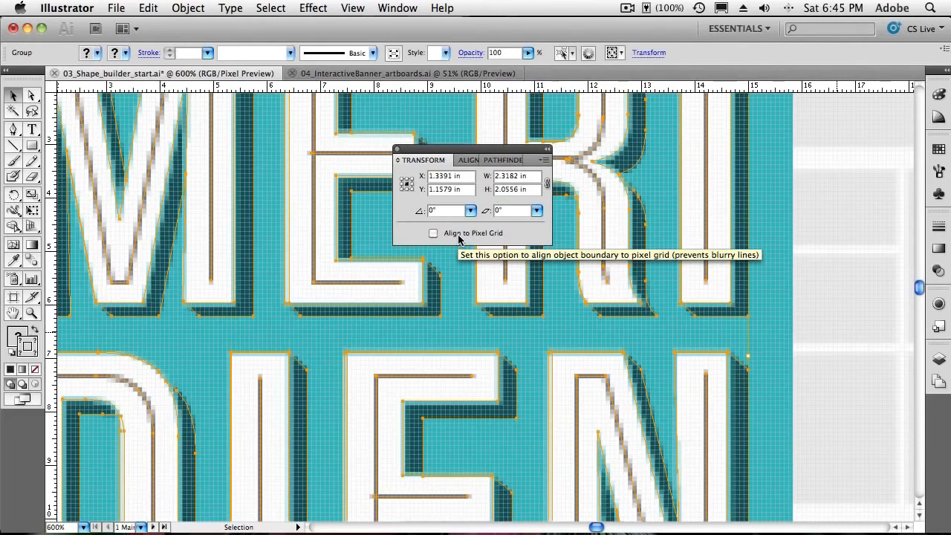
{"action": "left_click", "coordinate": [459, 236]}
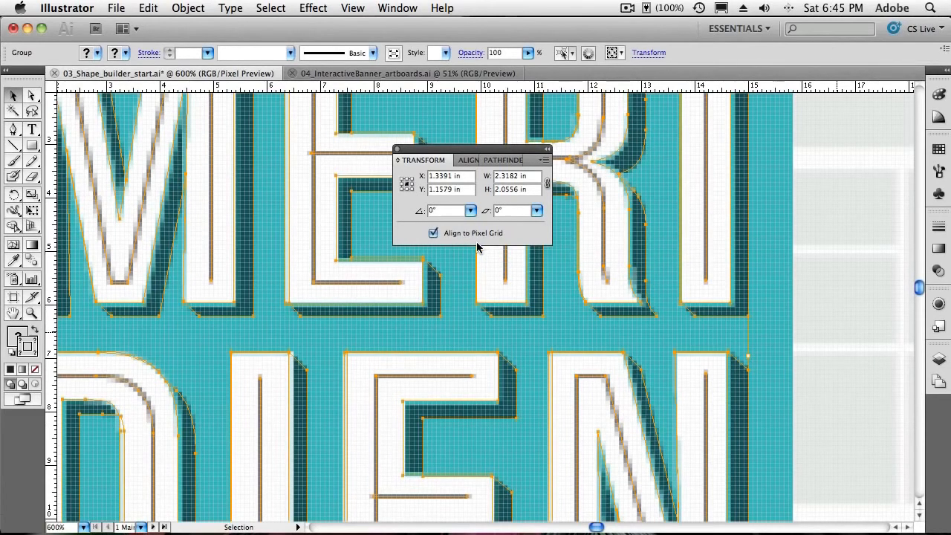
{"action": "left_click", "coordinate": [462, 234]}
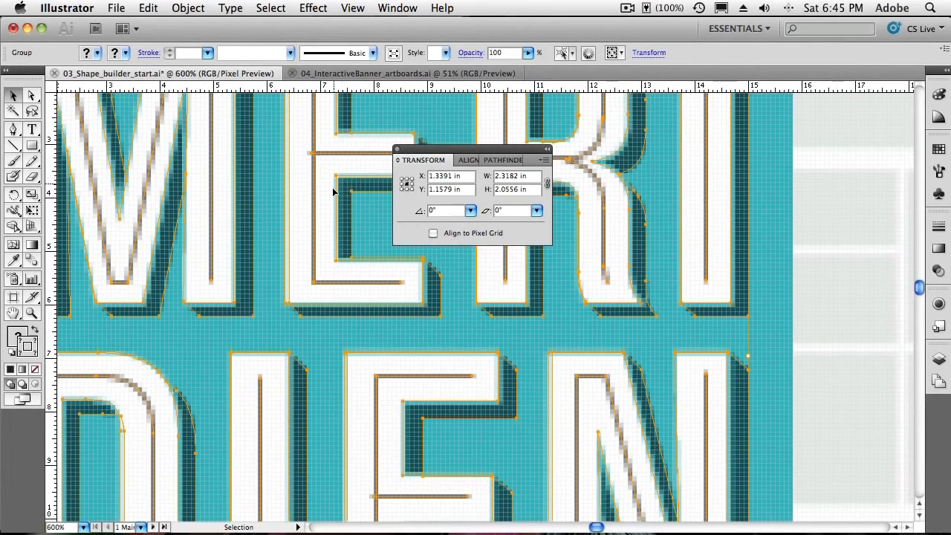
{"action": "left_click", "coordinate": [466, 235]}
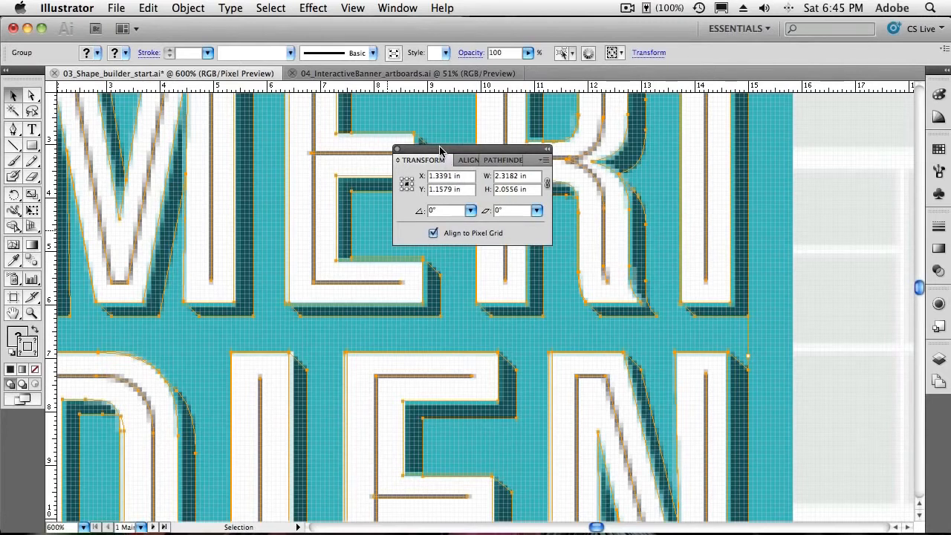
{"action": "left_click_drag", "start_coordinate": [442, 150], "coordinate": [796, 230]}
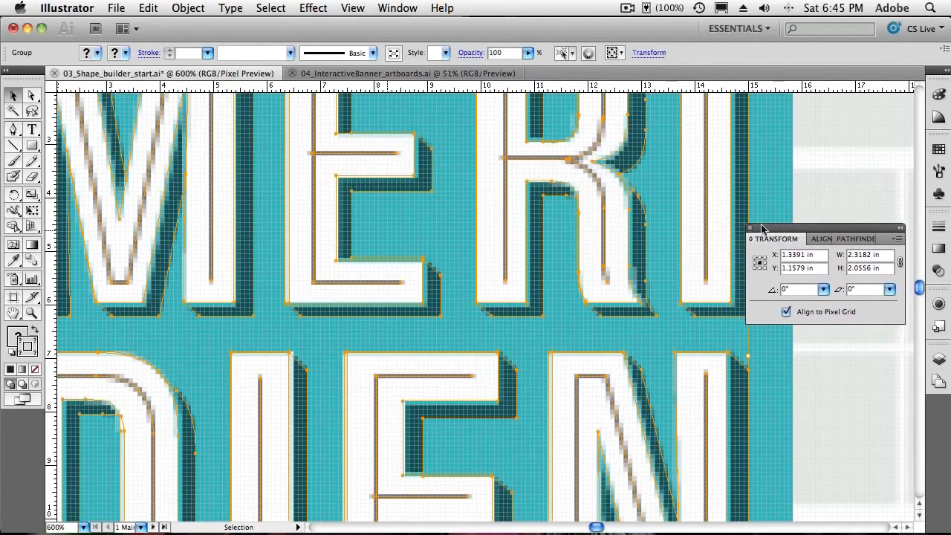
- Examine the advanced settings of the Web profile for a new document without creating one, and close the Transform settings
{"action": "left_click", "coordinate": [114, 9]}
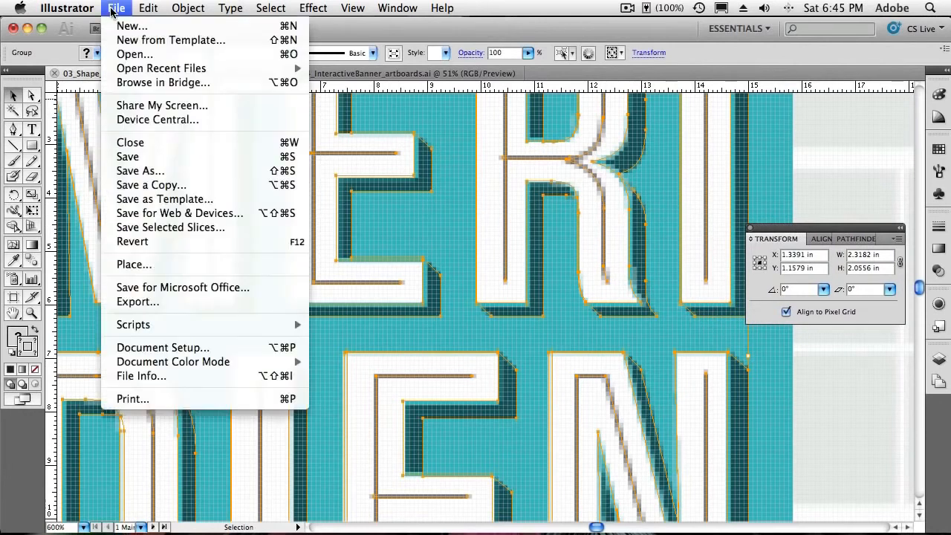
{"action": "left_click", "coordinate": [130, 26]}
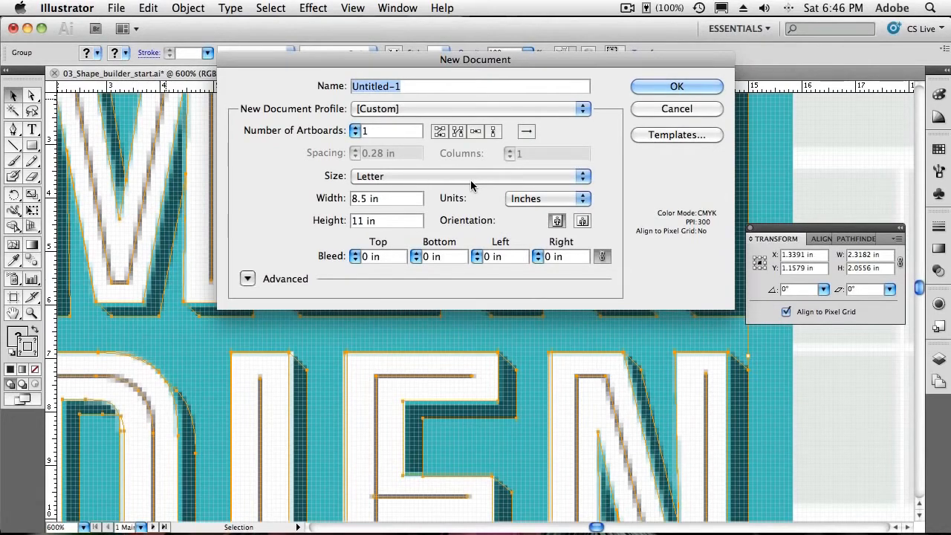
{"action": "left_click", "coordinate": [400, 108]}
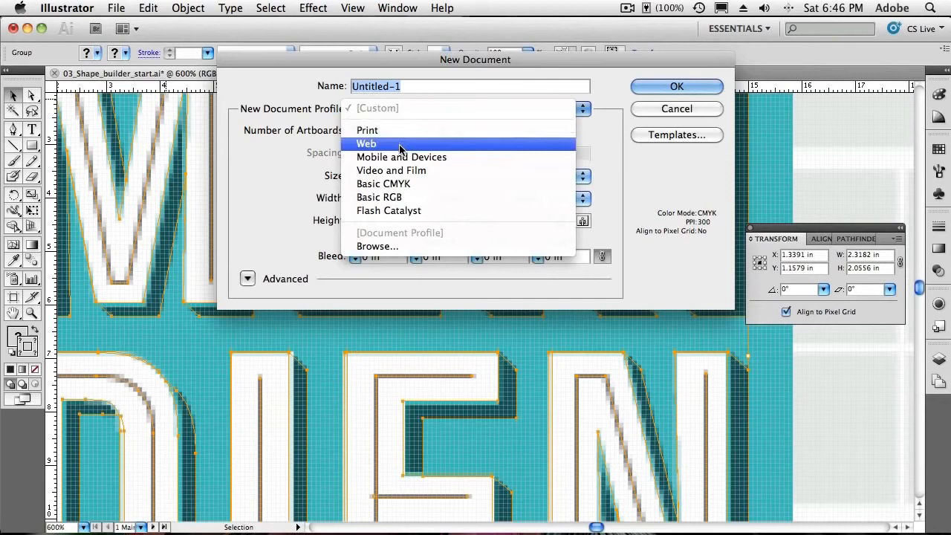
{"action": "left_click", "coordinate": [400, 145]}
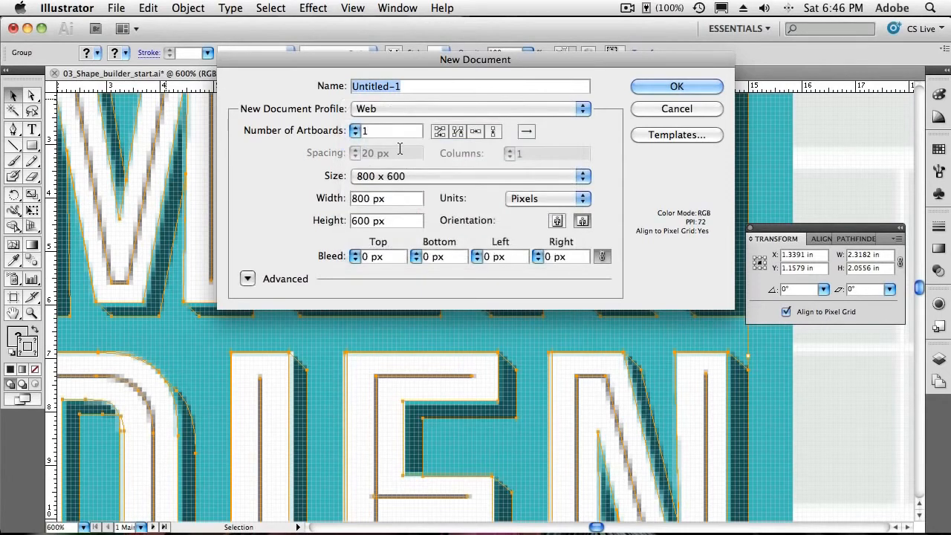
{"action": "left_click", "coordinate": [248, 280]}
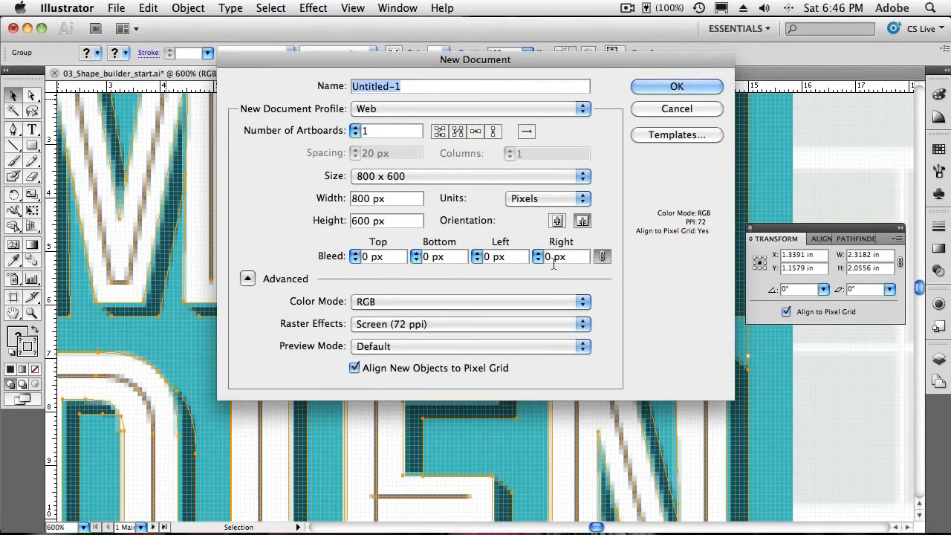
{"action": "left_click", "coordinate": [656, 110]}
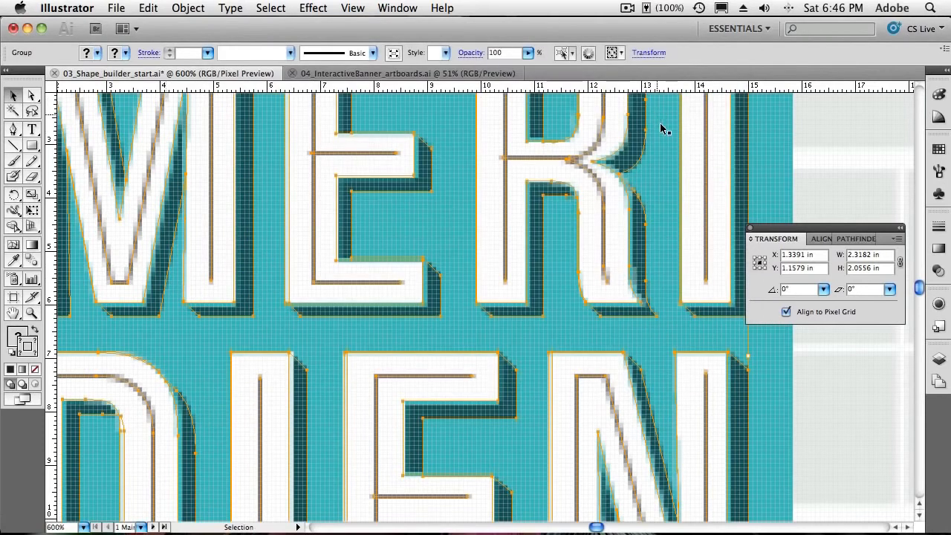
{"action": "left_click", "coordinate": [751, 229]}
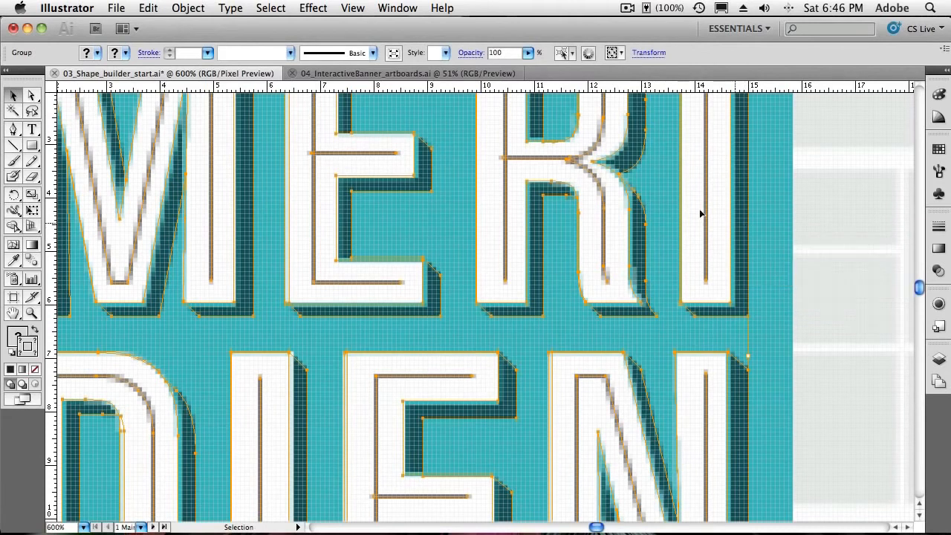
- Switch to the 04_InteractiveBanner_artboards.ai document and look over its artboards with the Artboard tool
{"action": "left_click", "coordinate": [363, 73]}
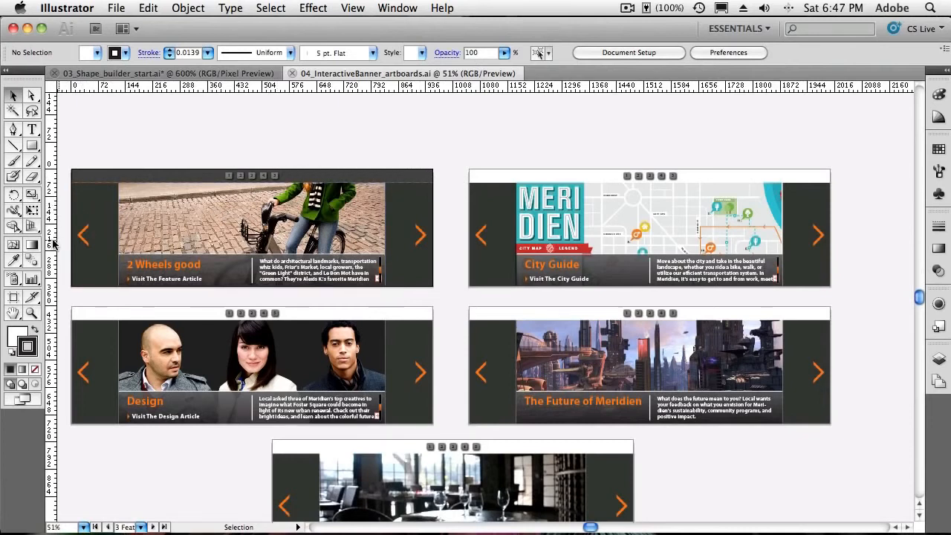
{"action": "left_click", "coordinate": [12, 296]}
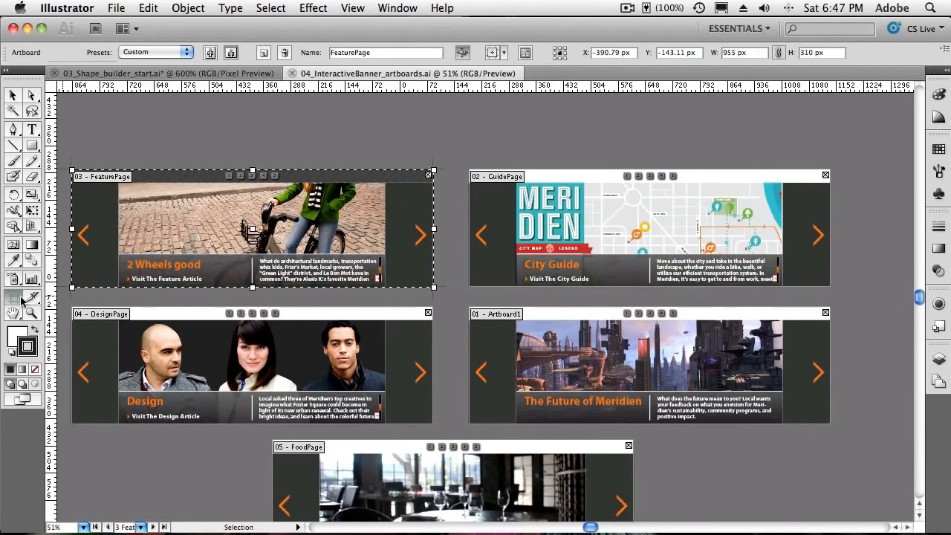
{"action": "left_click", "coordinate": [12, 95]}
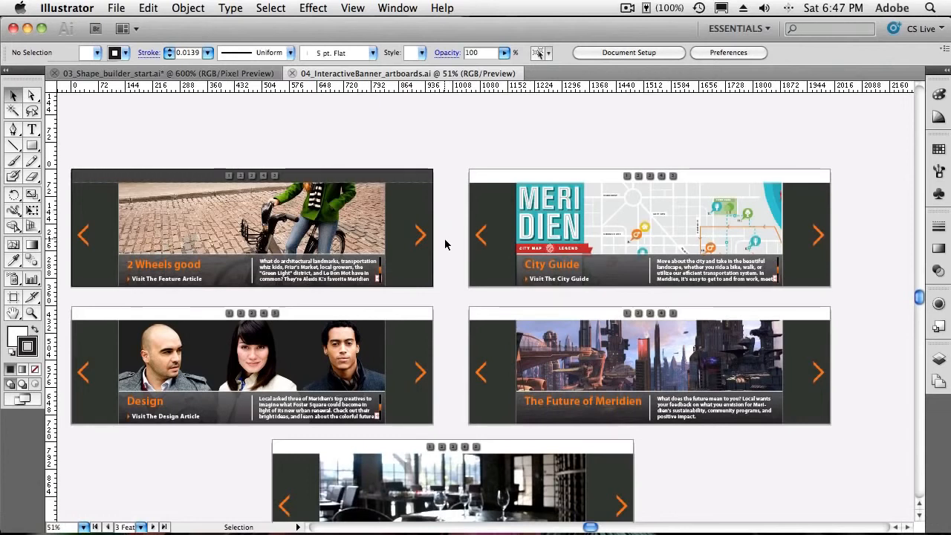
- Display the Artboards list as a separate floating palette over the banner artboards and collapse the leftover Layers palette
{"action": "left_click", "coordinate": [387, 9]}
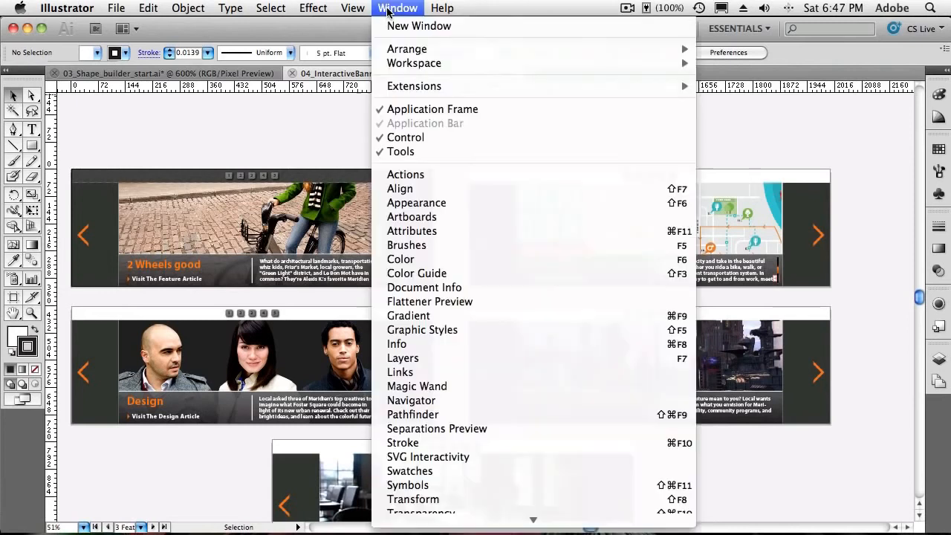
{"action": "left_click", "coordinate": [412, 217]}
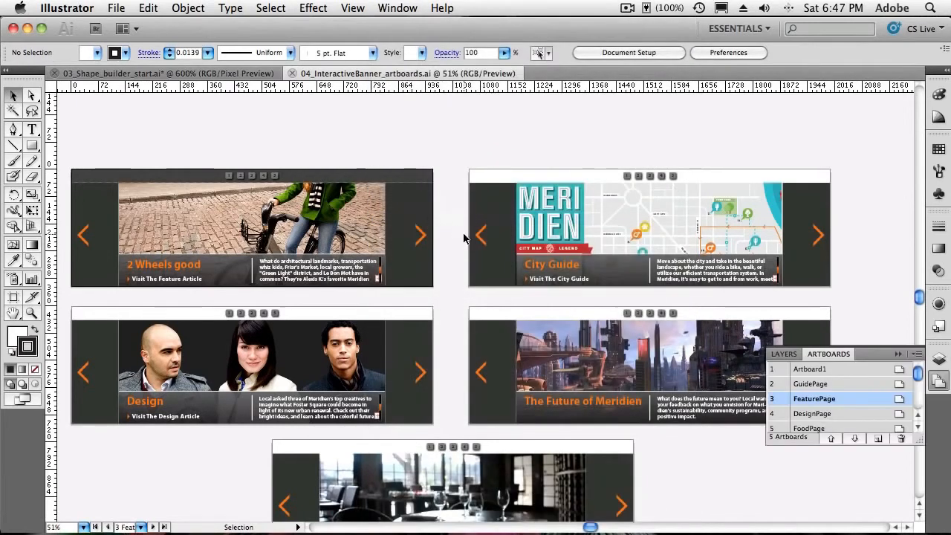
{"action": "left_click_drag", "start_coordinate": [842, 360], "coordinate": [513, 138]}
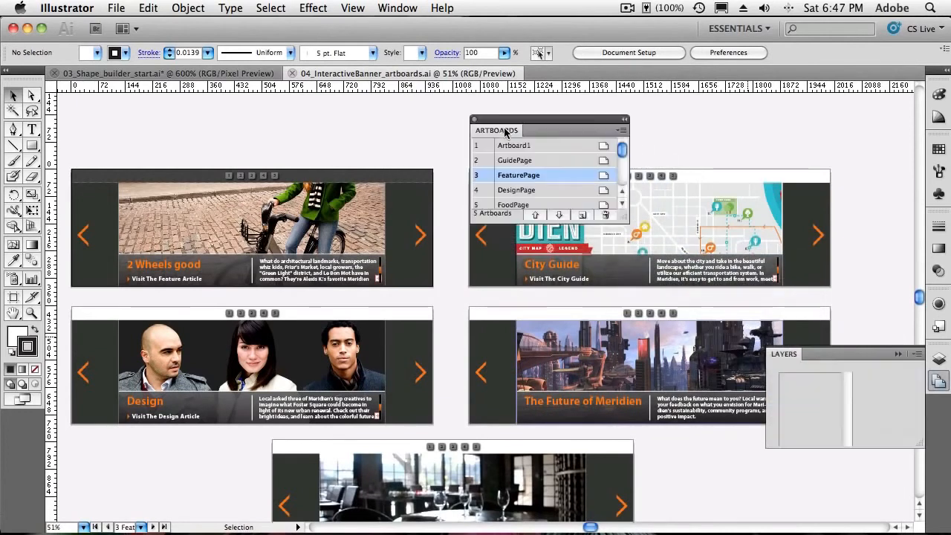
{"action": "left_click", "coordinate": [898, 354]}
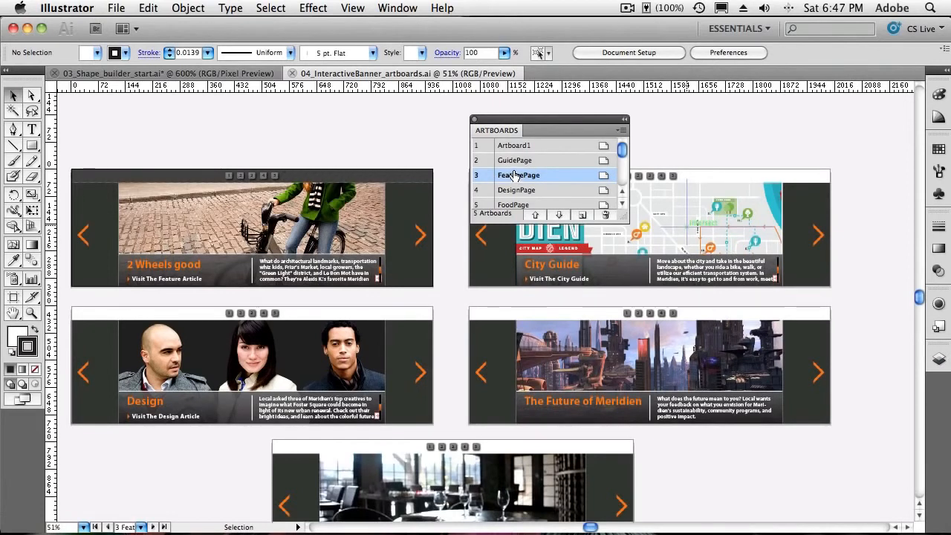
- Make Artboard1 the active artboard and rename it with a person's first name
{"action": "left_click", "coordinate": [514, 147]}
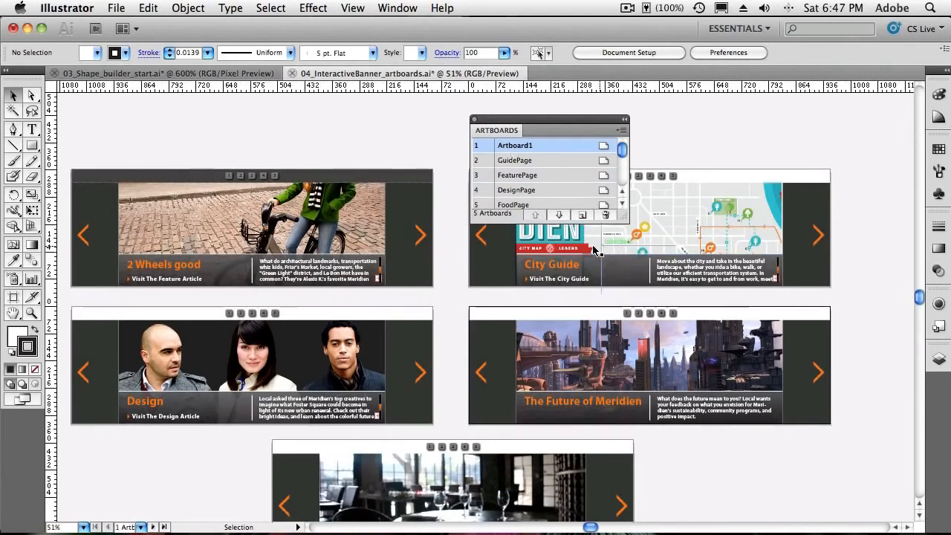
{"action": "left_click_drag", "start_coordinate": [539, 124], "coordinate": [680, 123]}
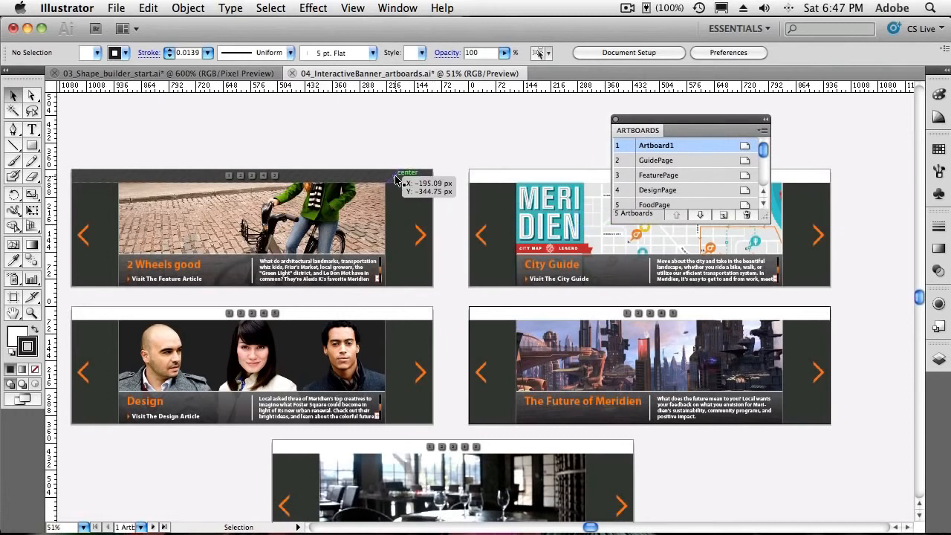
{"action": "left_click", "coordinate": [13, 297]}
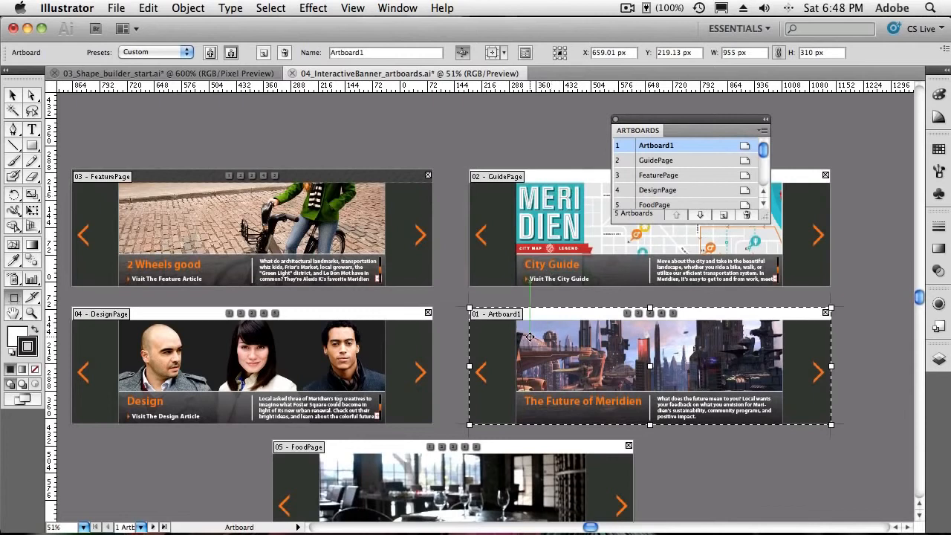
{"action": "scroll", "coordinate": [530, 338], "scroll_direction": "down", "scroll_amount": 1}
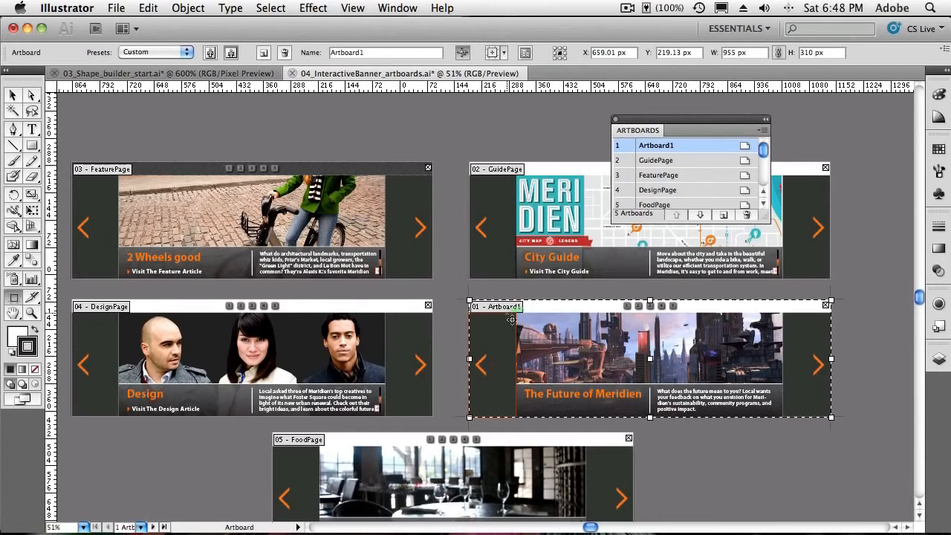
{"action": "key", "text": "v"}
{"action": "left_click", "coordinate": [337, 52]}
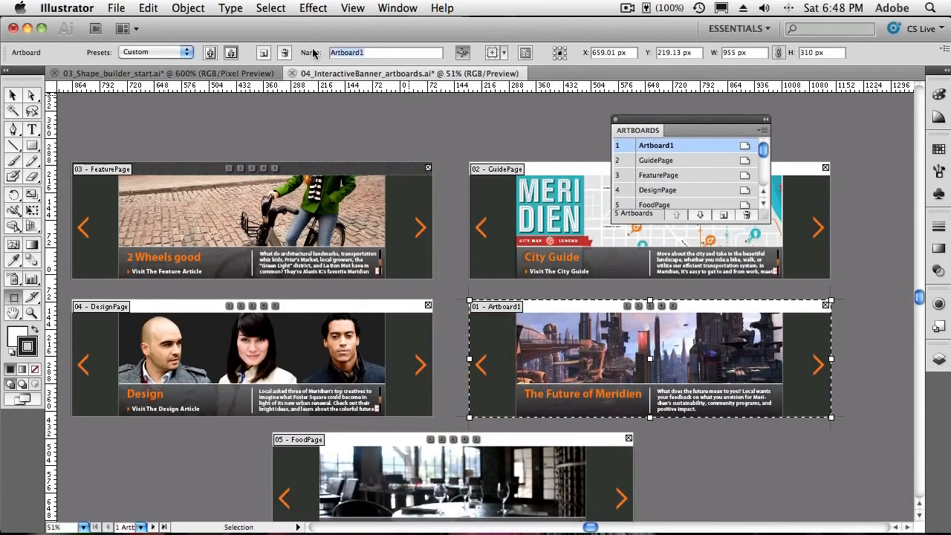
{"action": "type", "text": "Terry"}
{"action": "key", "text": "Tab"}
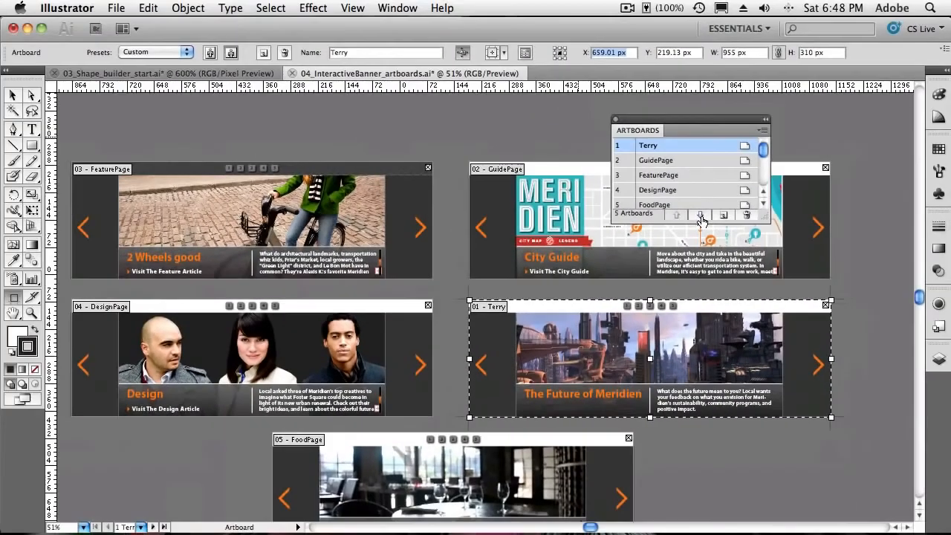
- Move the DesignPage artboard up to first place in the artboard order
{"action": "left_click", "coordinate": [661, 176]}
{"action": "left_click", "coordinate": [663, 191]}
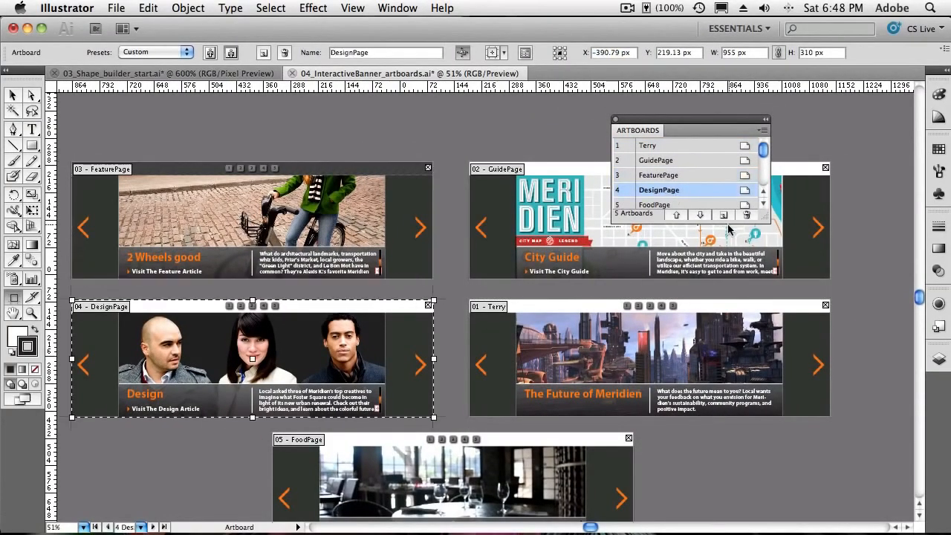
{"action": "left_click", "coordinate": [676, 215]}
{"action": "left_click", "coordinate": [676, 215]}
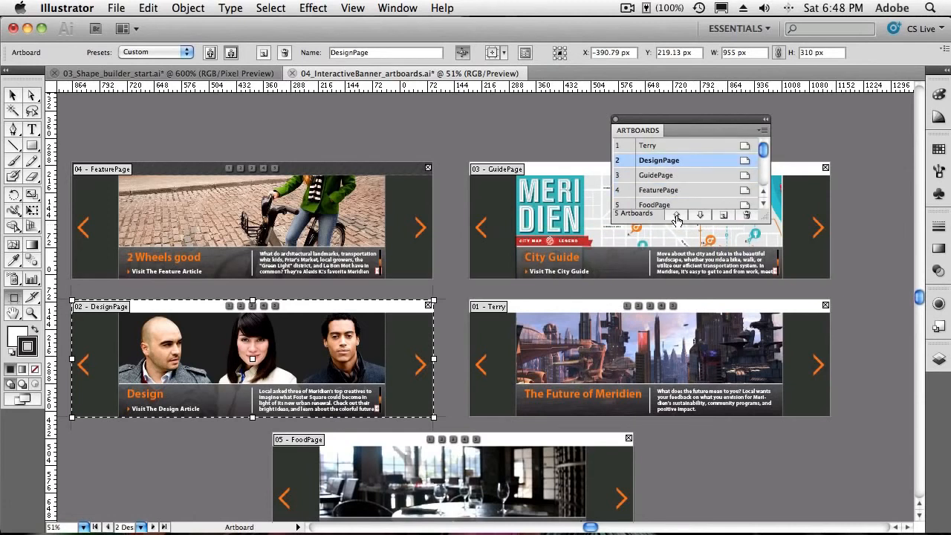
{"action": "left_click", "coordinate": [676, 215]}
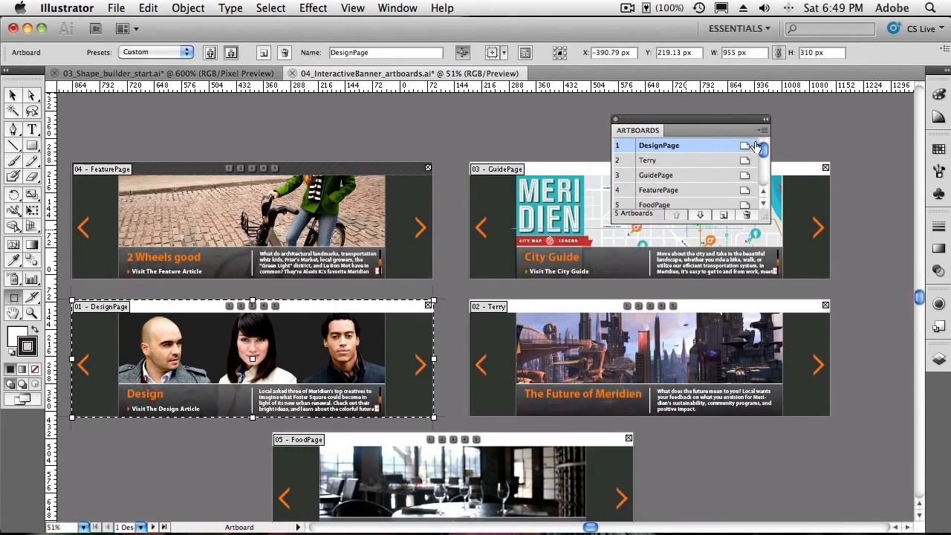
- Rearrange all the artboards into a single column with 20 pt spacing, moving their artwork along, and place the floating Artboards palette clear of the banners
{"action": "left_click_drag", "start_coordinate": [723, 122], "coordinate": [497, 124]}
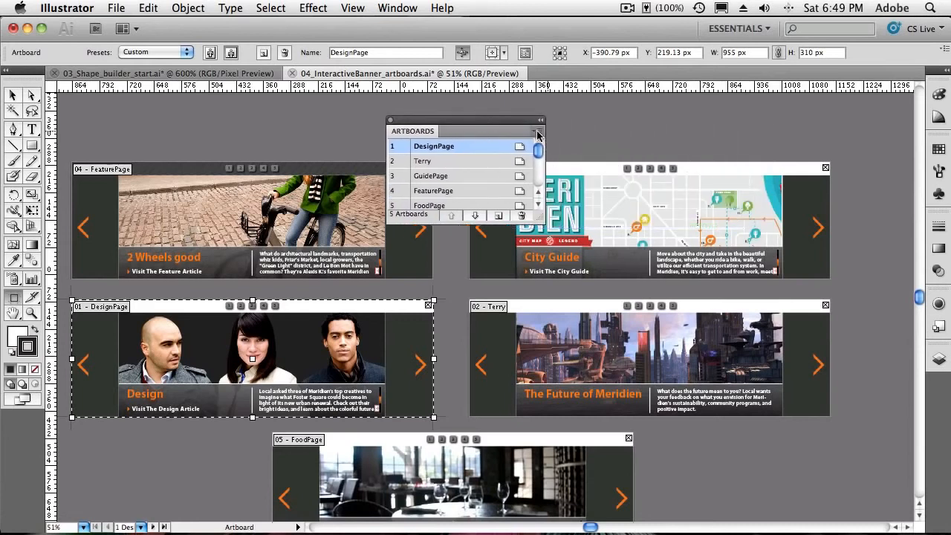
{"action": "left_click", "coordinate": [538, 132]}
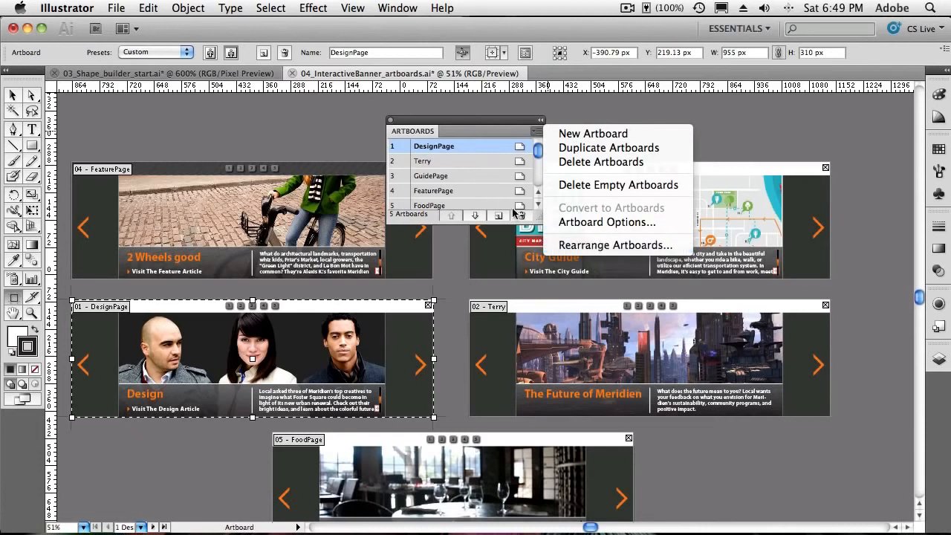
{"action": "left_click", "coordinate": [586, 249]}
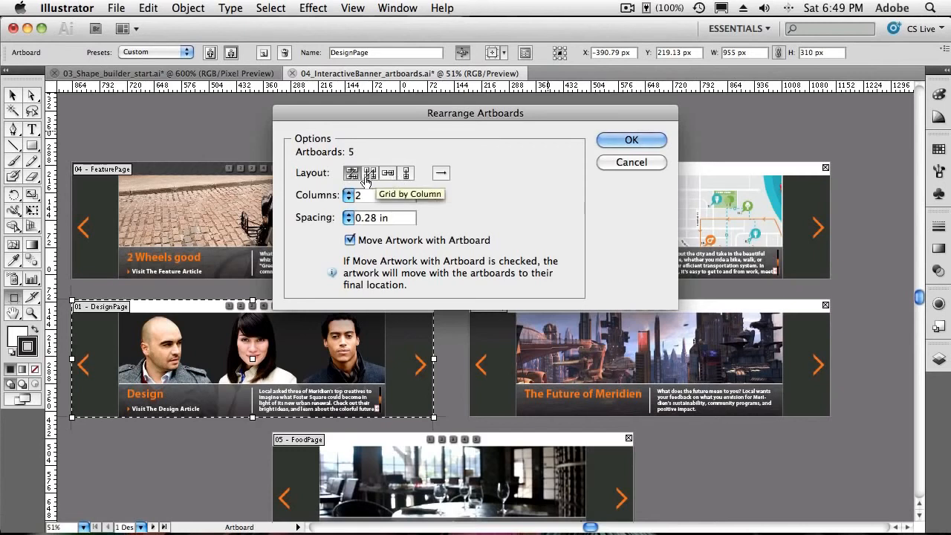
{"action": "left_click", "coordinate": [404, 176]}
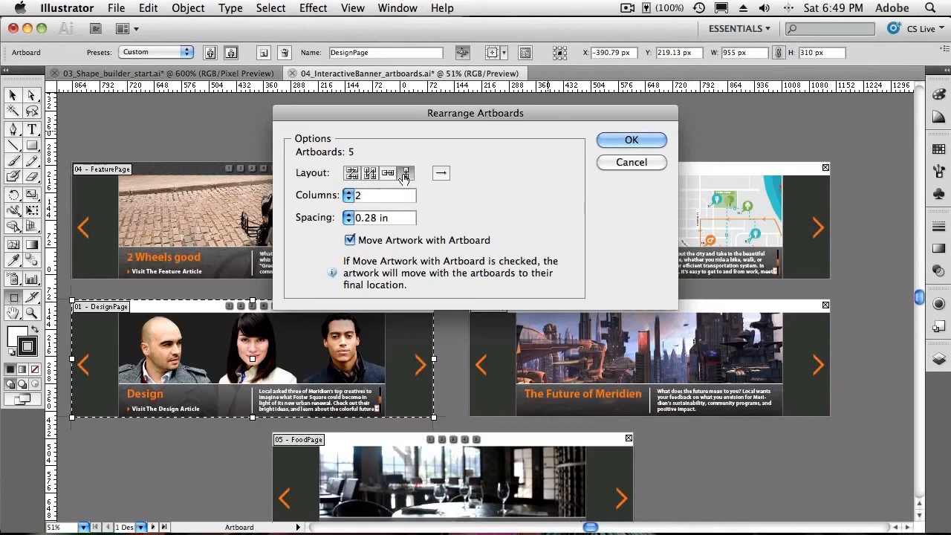
{"action": "left_click_drag", "start_coordinate": [391, 221], "coordinate": [347, 220]}
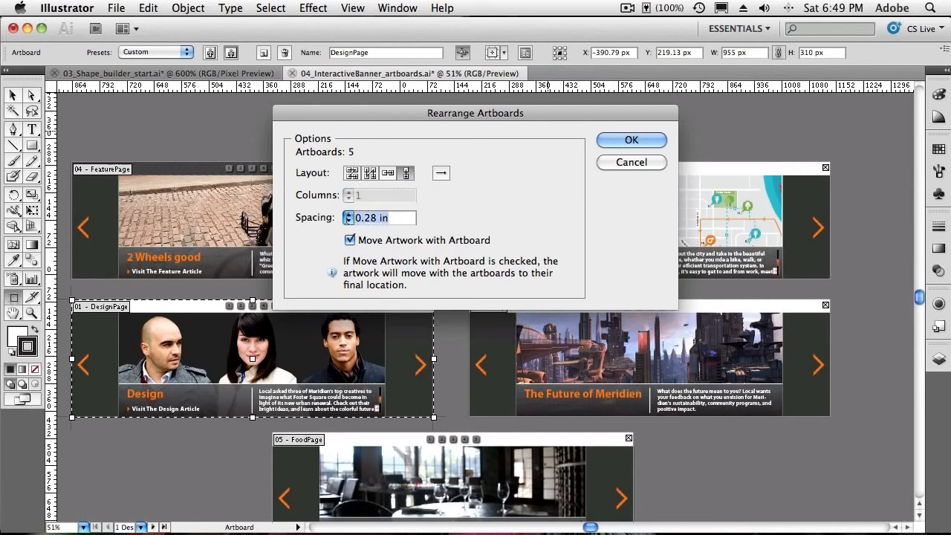
{"action": "type", "text": "20pt"}
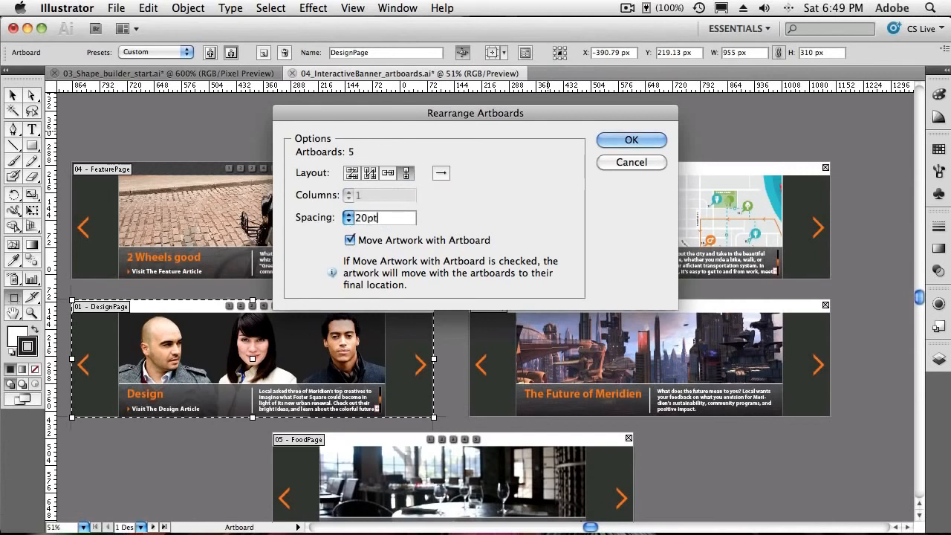
{"action": "key", "text": "Tab"}
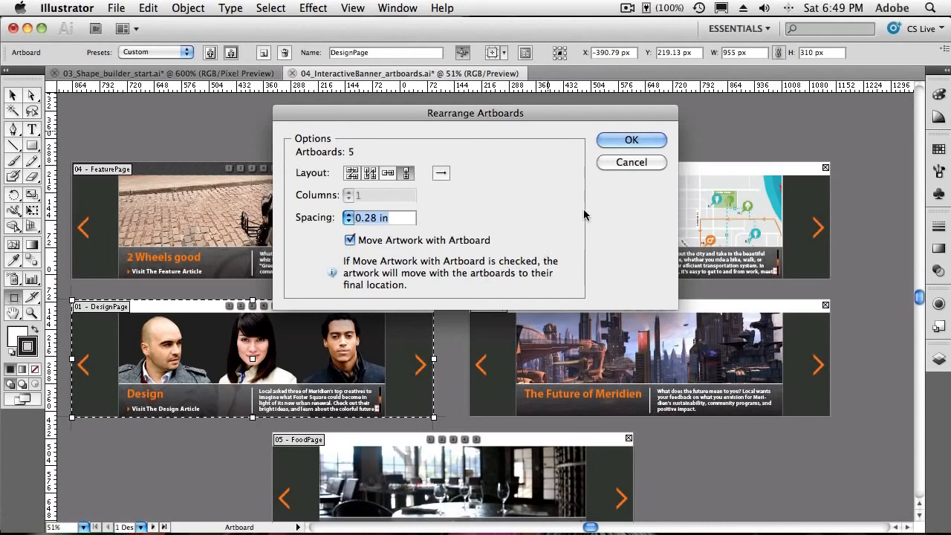
{"action": "left_click", "coordinate": [630, 141]}
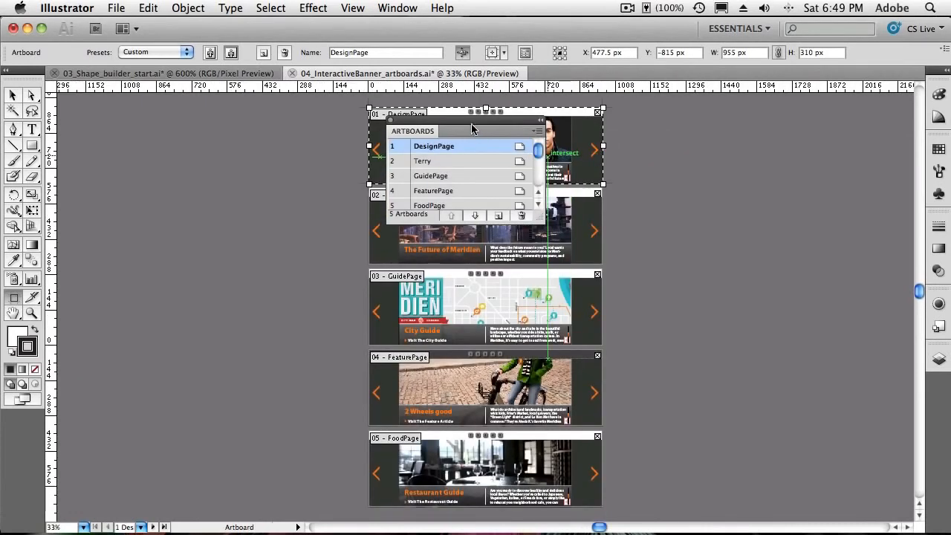
{"action": "left_click_drag", "start_coordinate": [470, 125], "coordinate": [751, 146]}
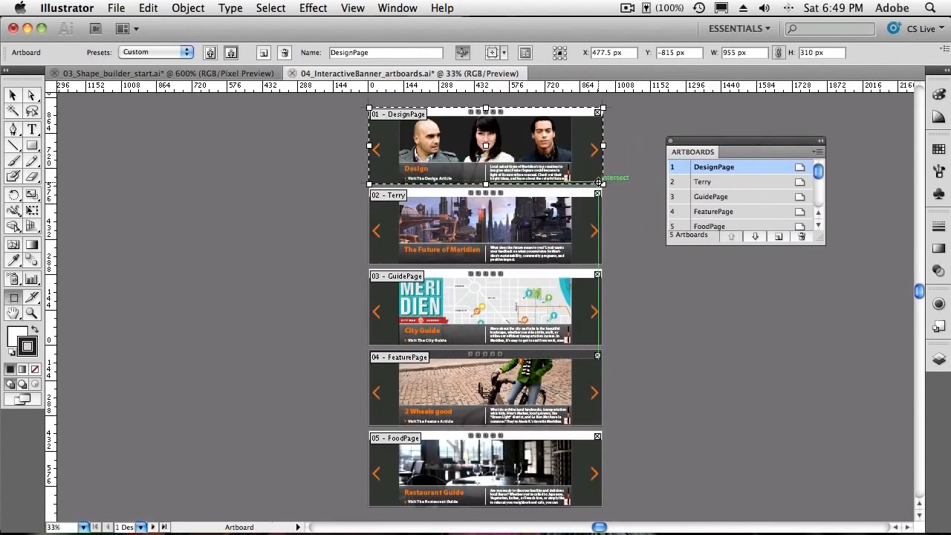